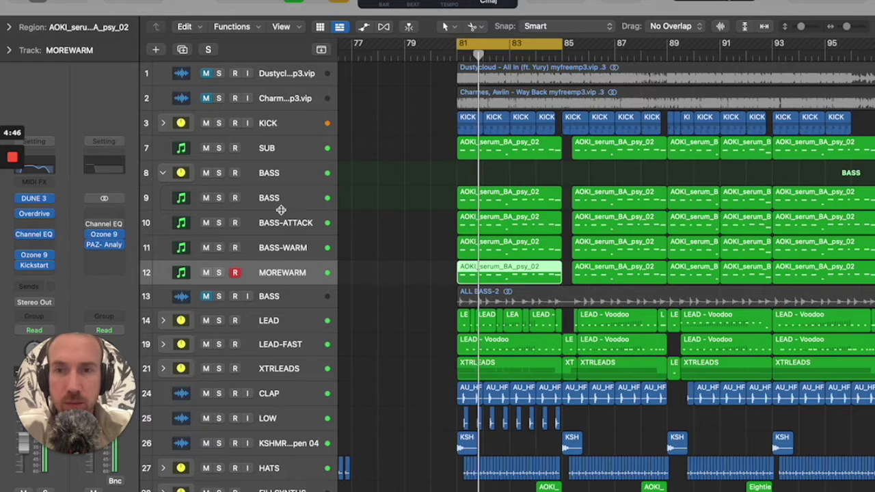
Step: Mute the SUB, BASS-ATTACK, BASS-WARM, MOREWARM and XTRLEADS tracks, leaving the main BASS track audible
click(169, 249)
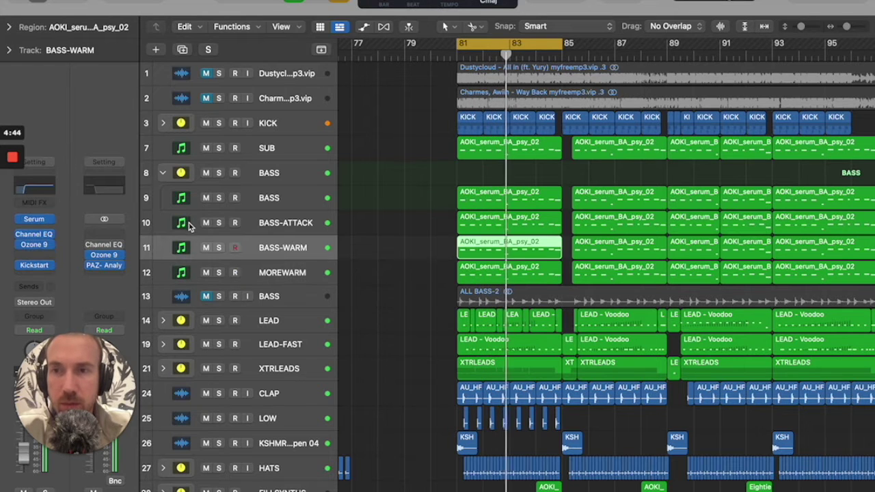
click(189, 226)
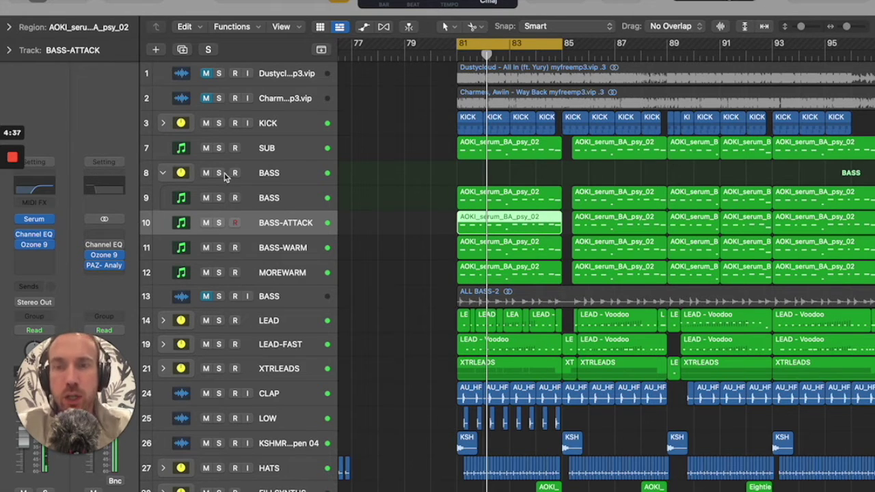
click(206, 147)
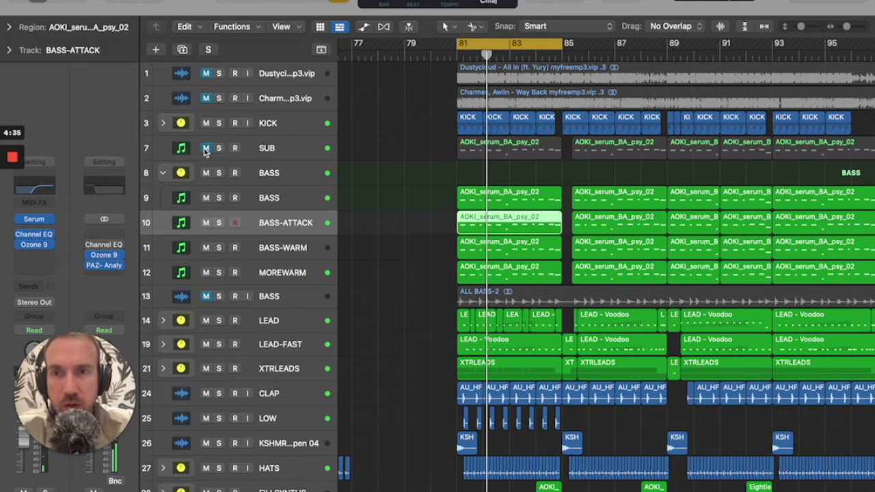
click(206, 223)
click(206, 247)
click(207, 272)
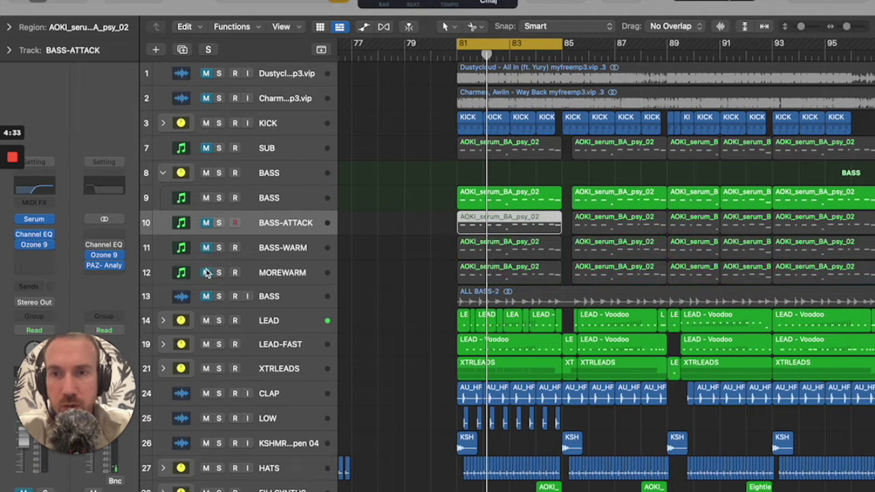
click(206, 368)
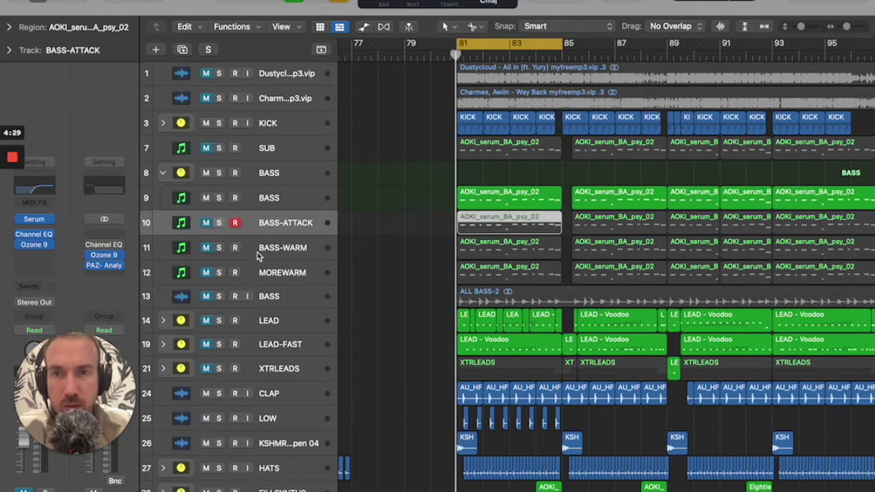
Step: Inspect the BASS track's Serum patch, including its oscillators, LFO 1 modulation and effects, and close the plug-in
click(274, 197)
mouse_move(37, 212)
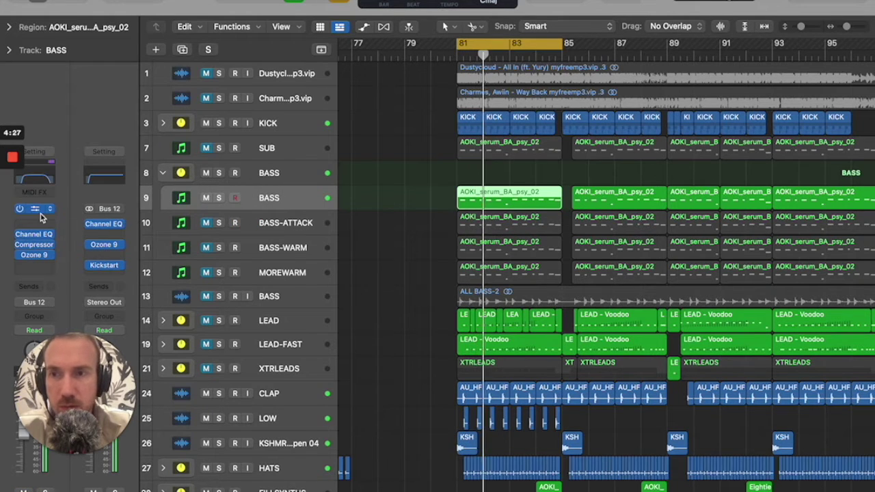
click(38, 210)
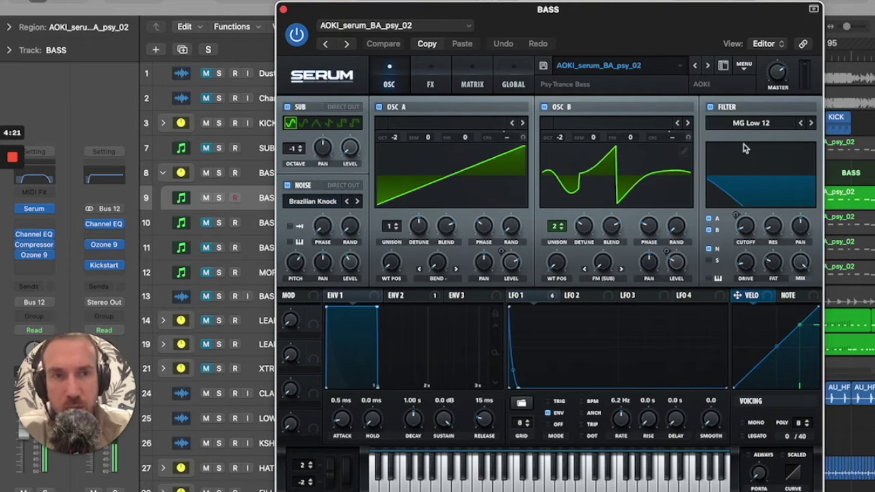
click(523, 298)
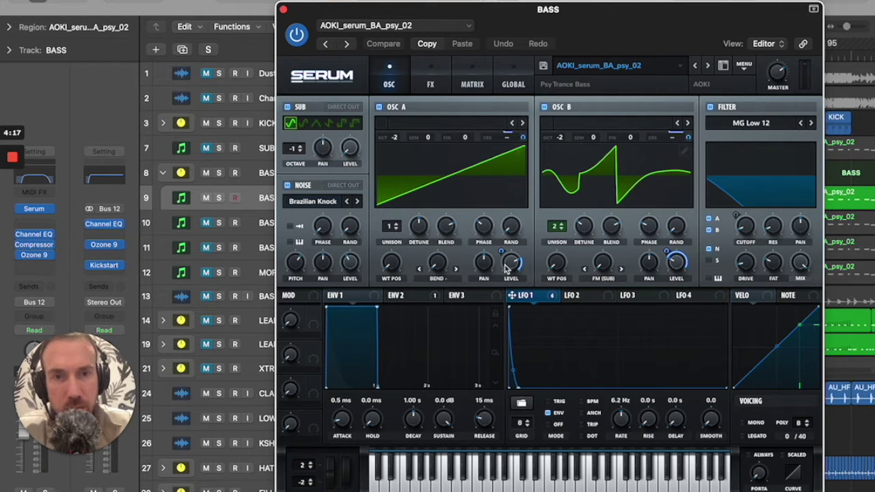
mouse_move(517, 262)
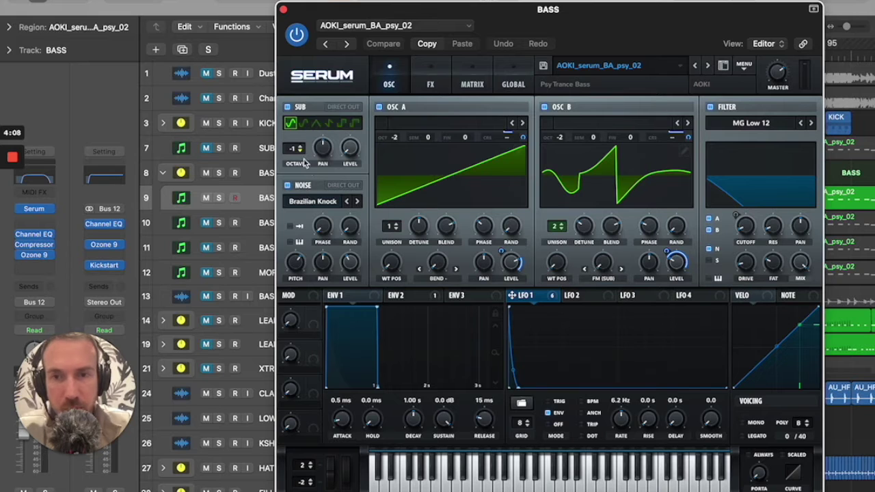
click(430, 82)
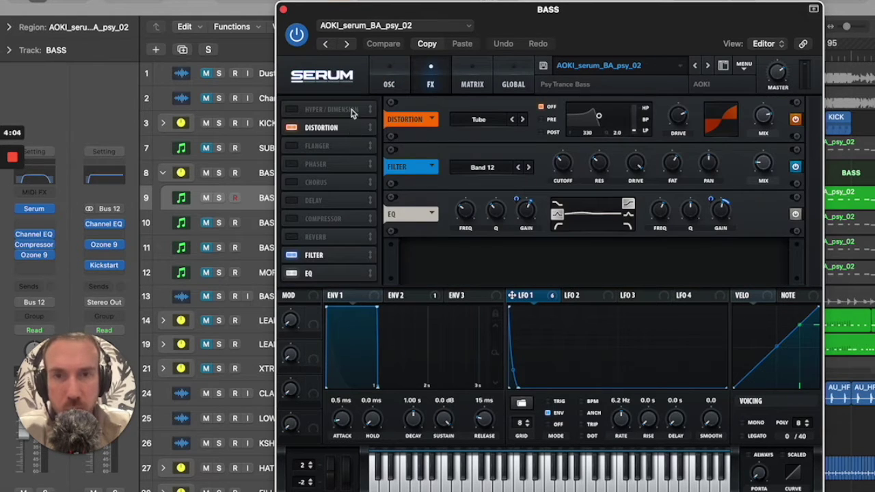
click(281, 8)
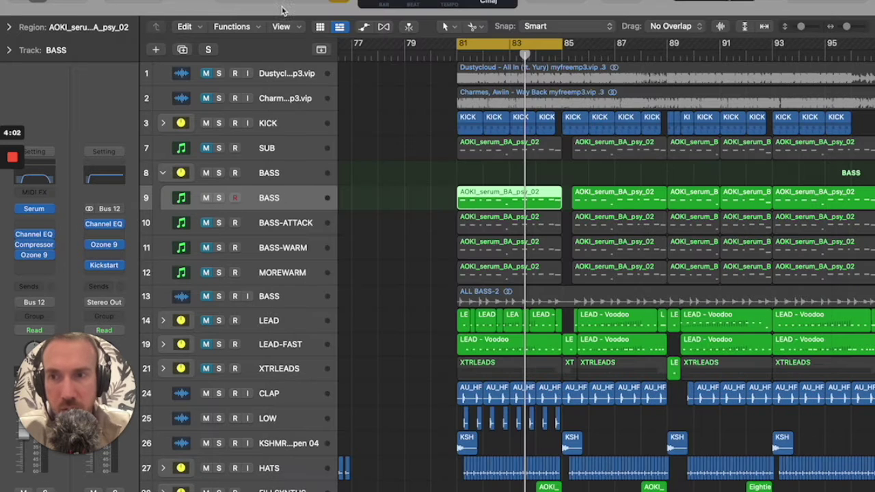
Step: Inspect the Kickstart sidechain curve on the BASS track stack during playback and close the plug-in
click(276, 181)
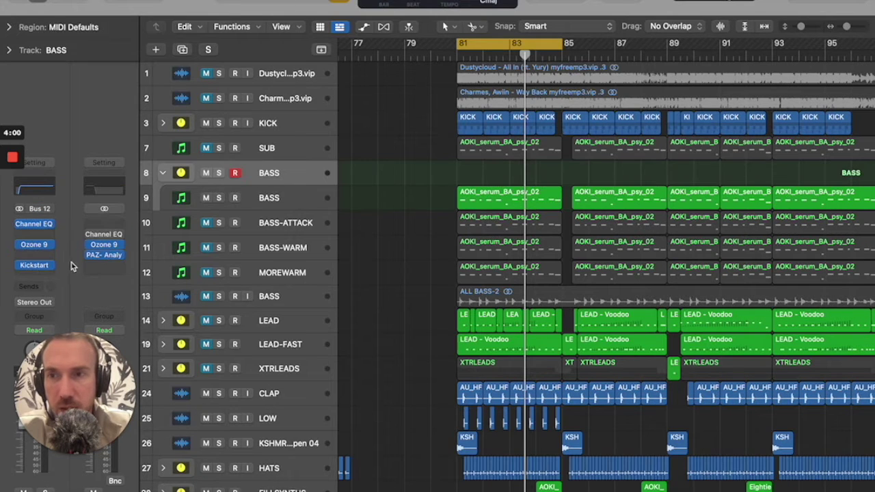
click(34, 264)
key(space)
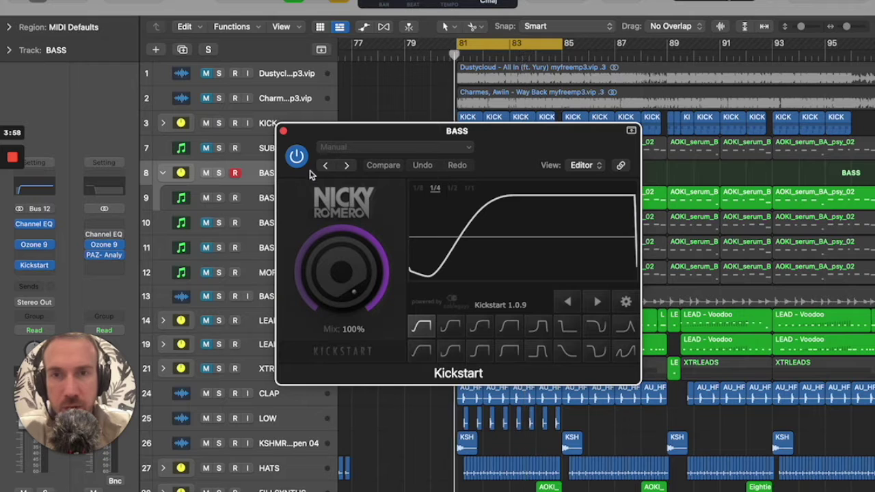
click(283, 131)
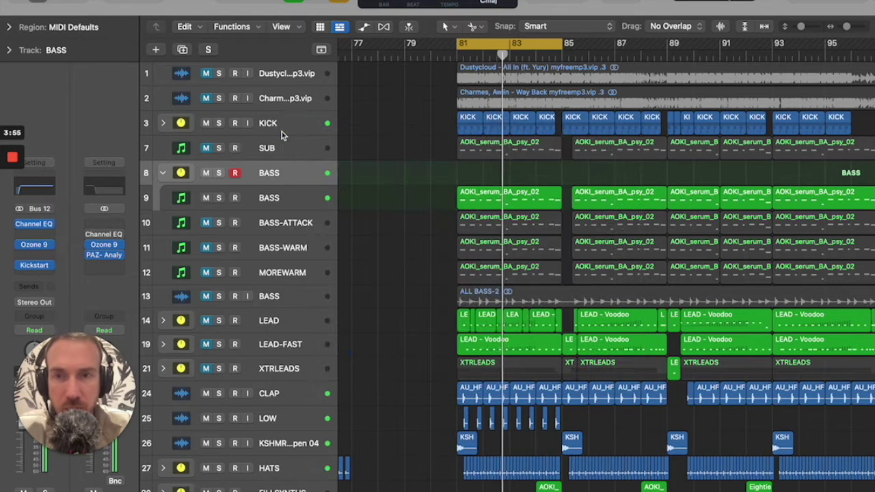
Step: Compare the soloed Charmes reference track with the unsoloed mix in the Stereo Out PAZ Analyzer during playback
click(106, 255)
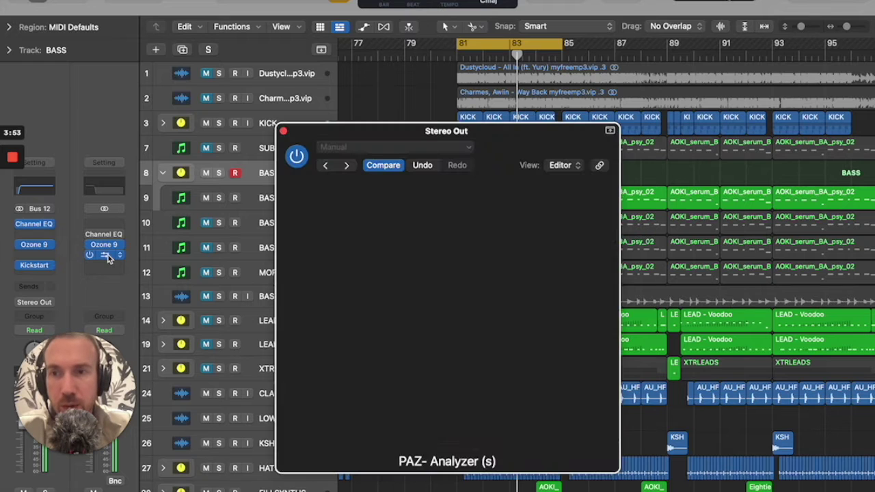
click(219, 100)
key(space)
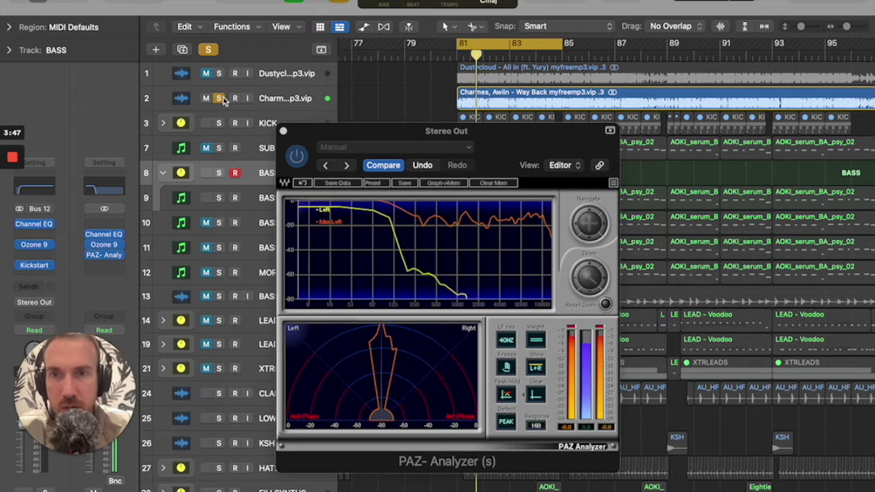
click(218, 99)
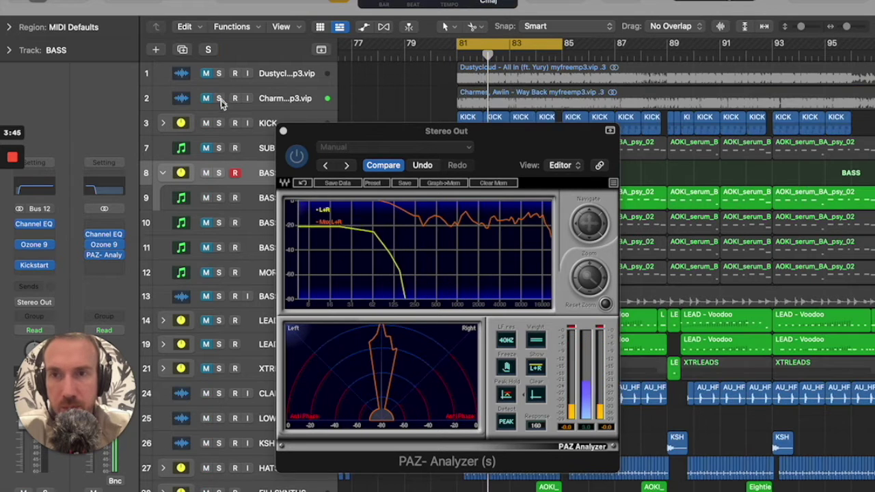
key(space)
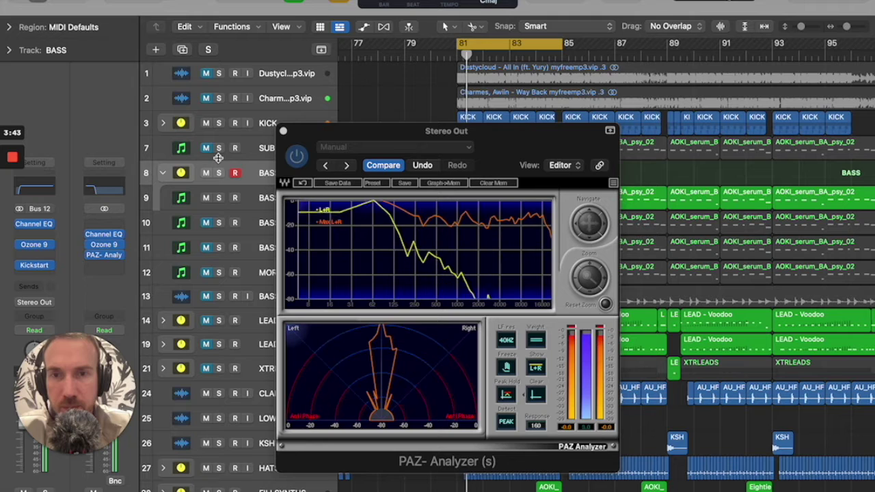
key(space)
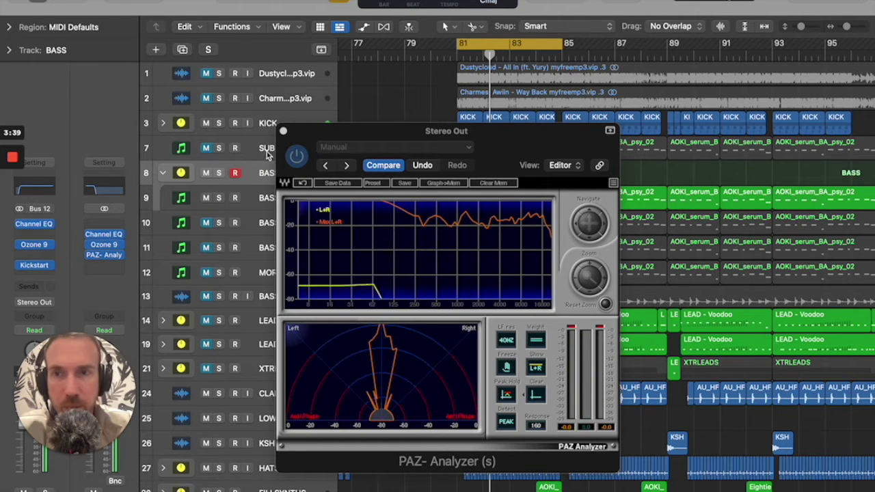
Step: Unmute the SUB track, inspect its Serum patch and first Channel EQ, and close all open plug-in windows
click(205, 149)
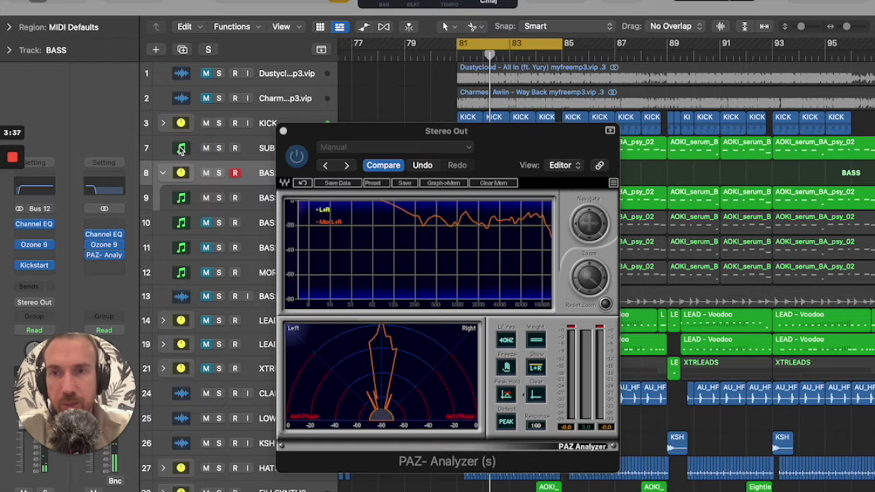
click(181, 149)
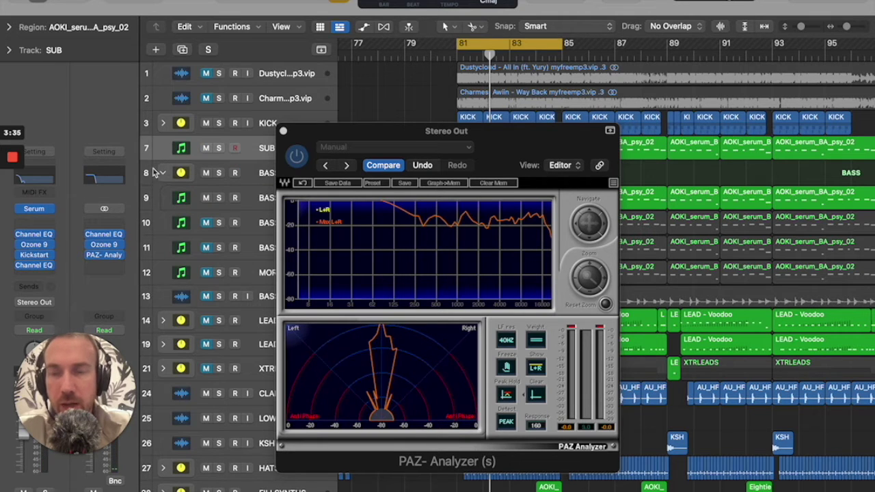
mouse_move(45, 216)
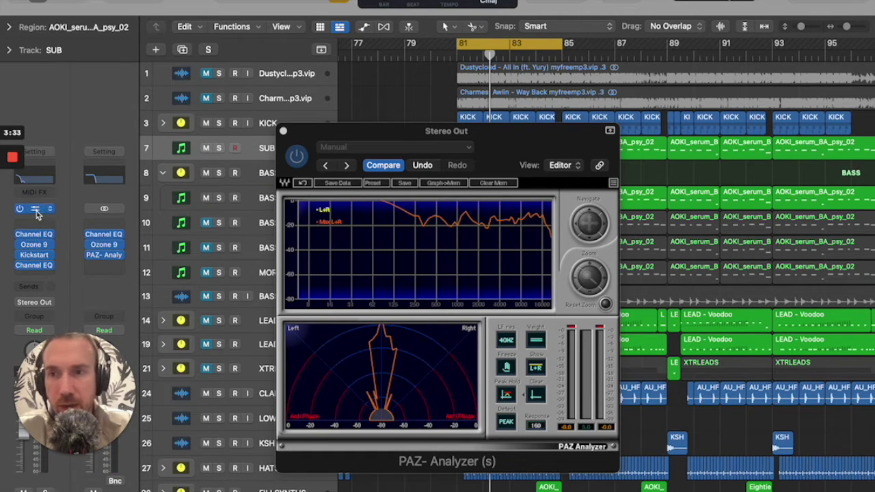
click(36, 212)
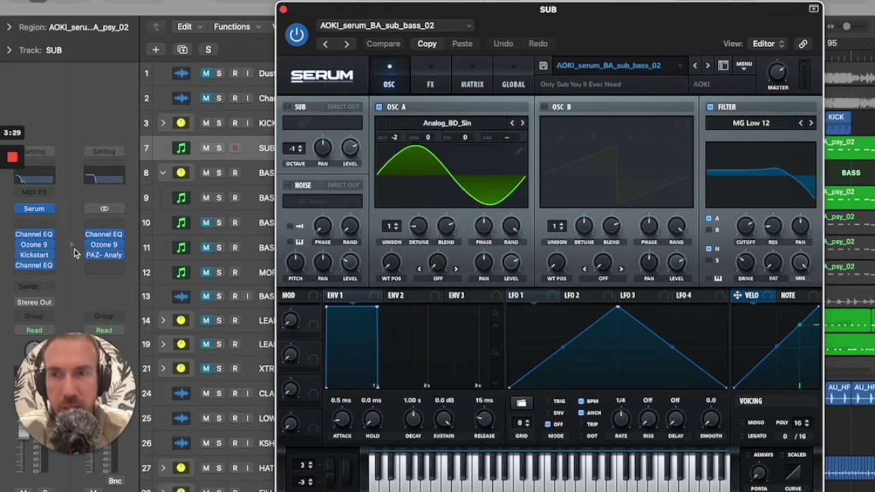
click(33, 234)
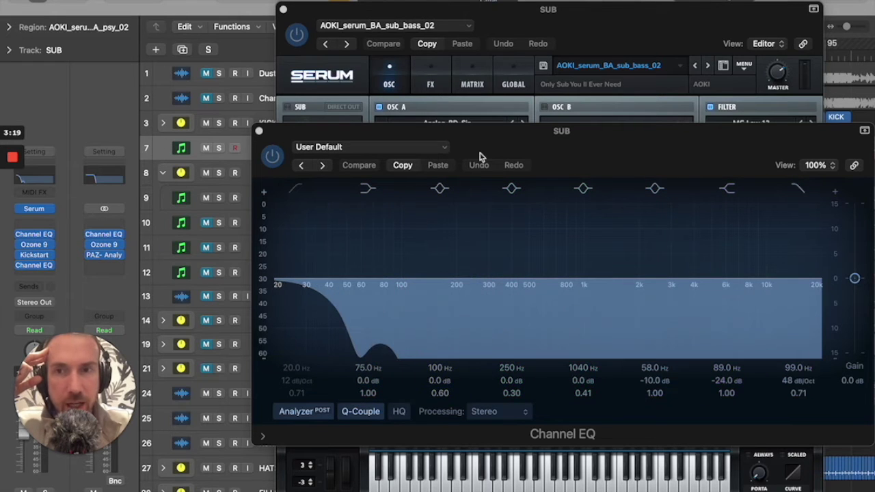
click(260, 130)
click(283, 12)
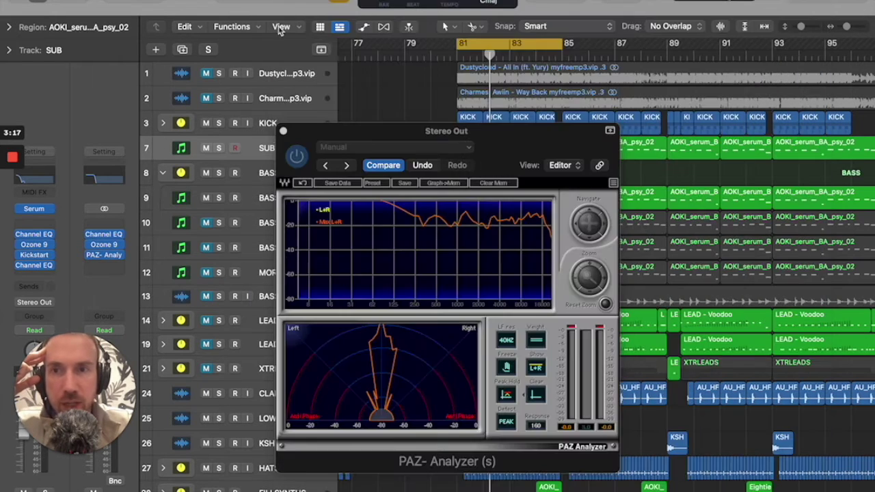
click(283, 131)
Step: Select the KICK track stack and examine the mix's low-end peak in the Stereo Out PAZ Analyzer during playback
click(283, 123)
mouse_move(95, 243)
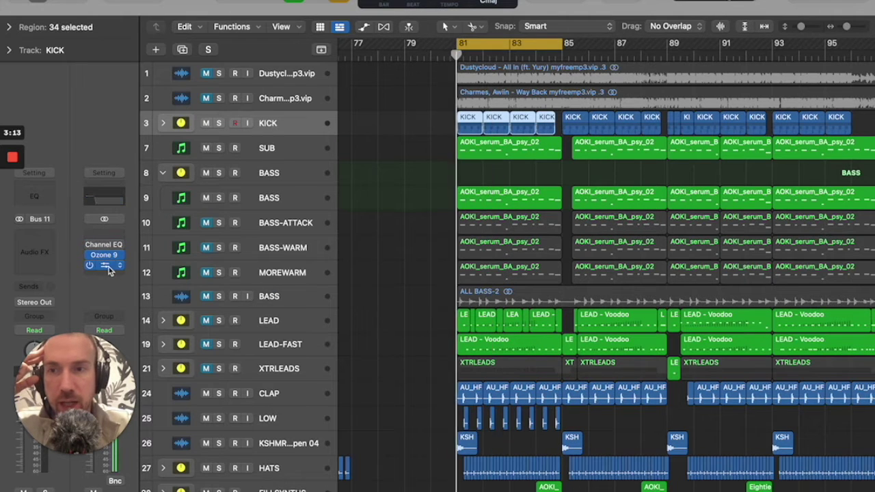
click(108, 266)
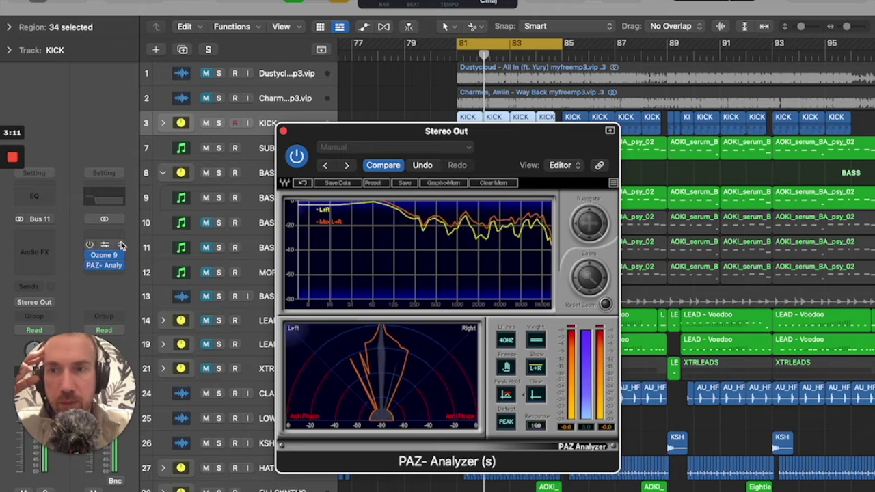
mouse_move(371, 205)
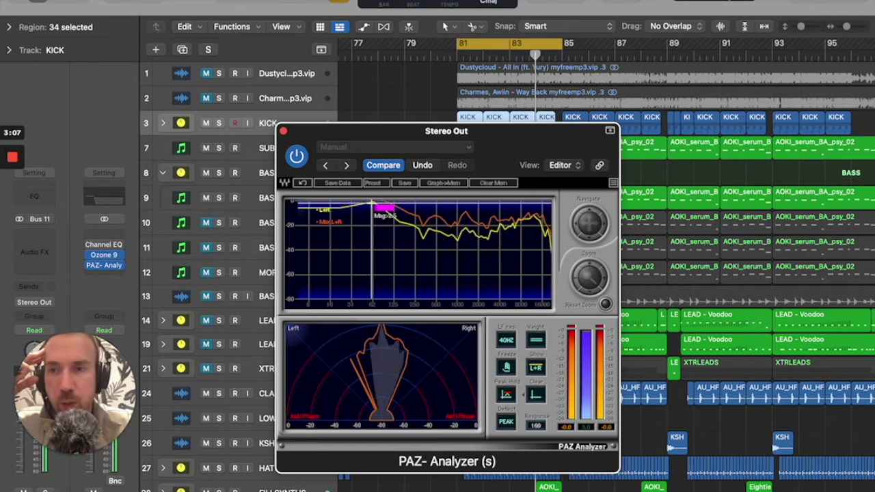
Step: Insert a stereo Channel EQ in the first effect slot of the Stereo Out and close the plug-in windows
click(104, 235)
mouse_move(135, 276)
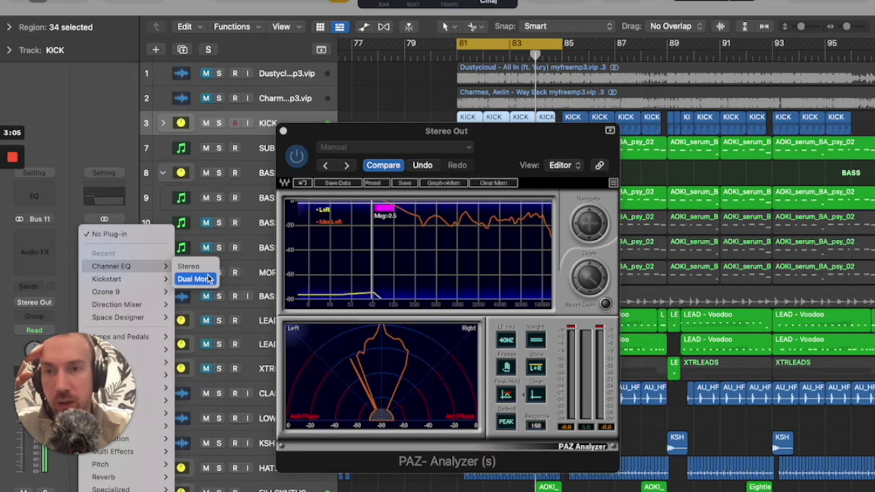
click(191, 260)
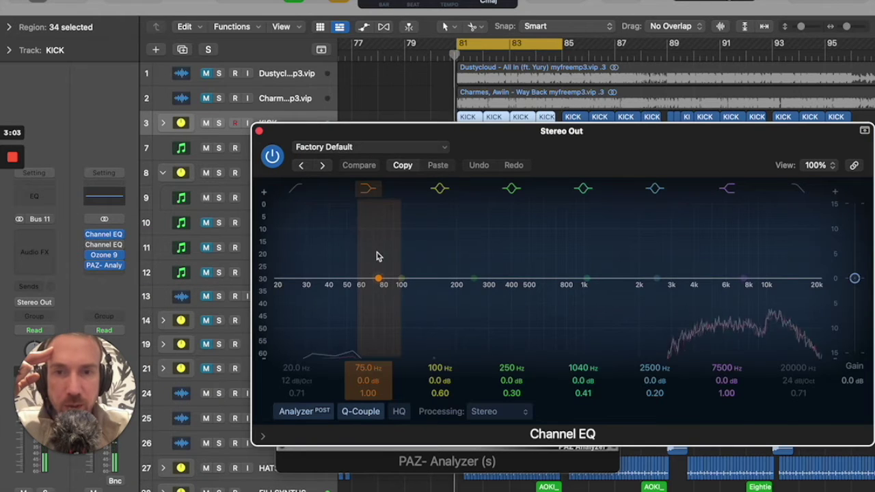
click(259, 130)
click(284, 132)
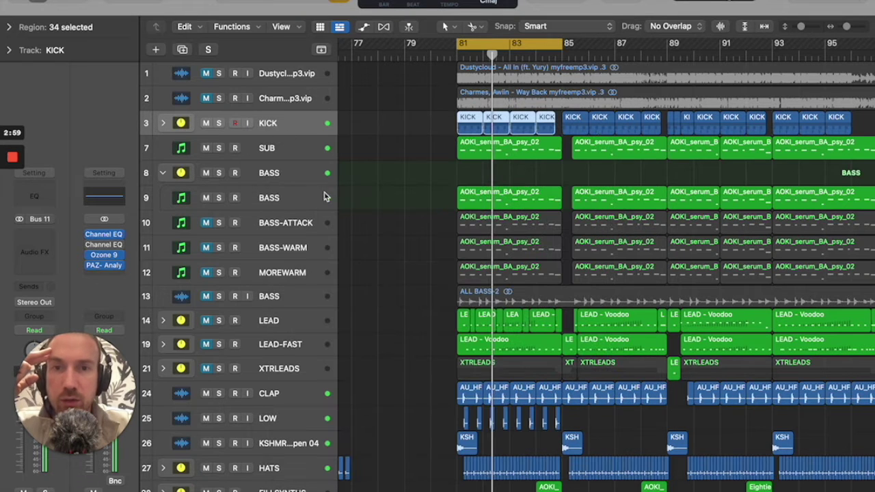
Step: Inspect the Kickstart sidechain curve on the SUB track and close the plug-in
click(267, 157)
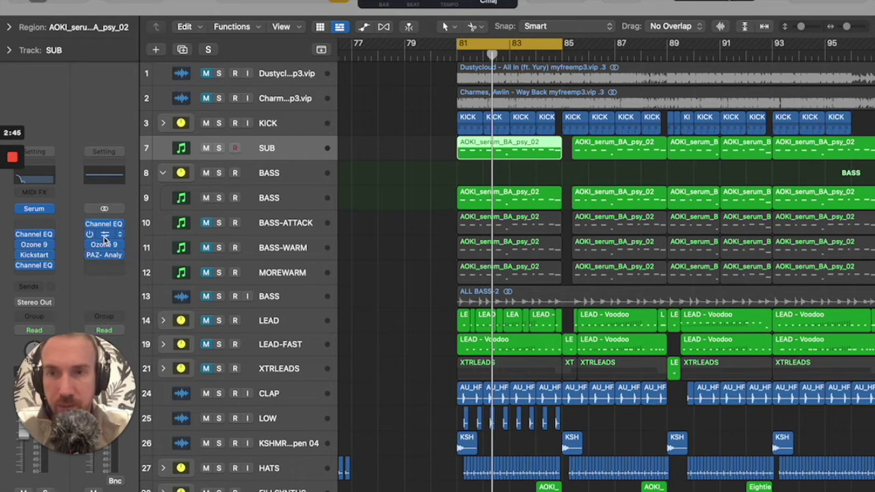
click(34, 254)
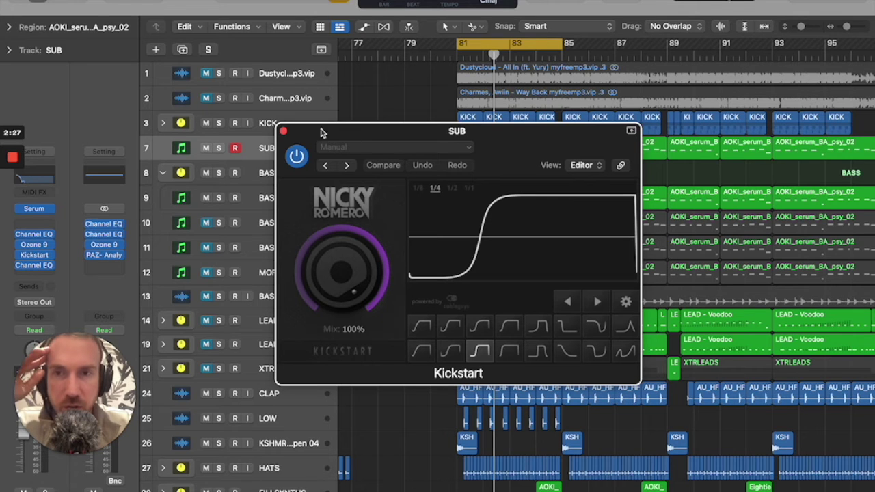
click(285, 132)
Step: Expand the KICK track stack and solo its subkick track
click(191, 126)
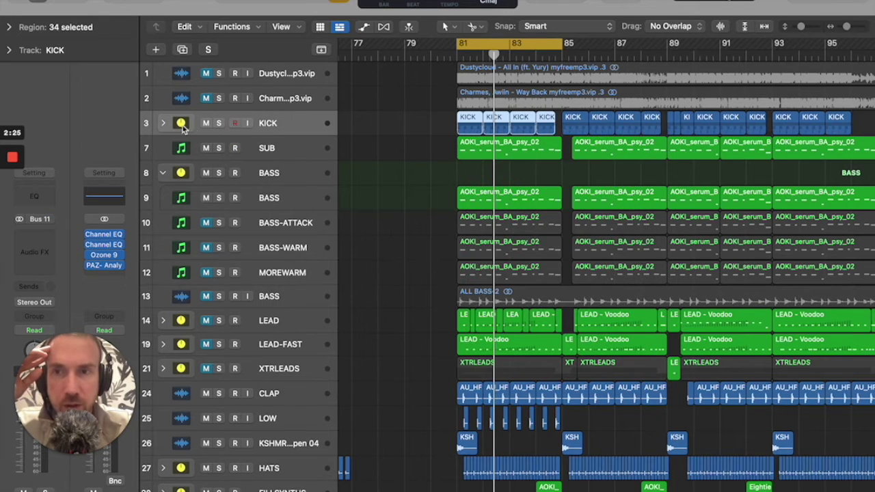
click(163, 124)
click(183, 198)
click(183, 179)
click(219, 174)
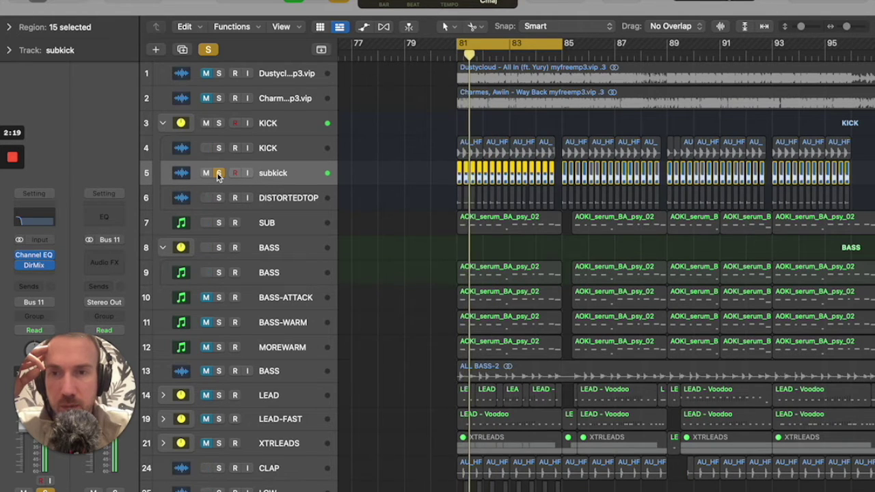
Step: Turn off solo on the subkick track and collapse the KICK track stack
click(219, 174)
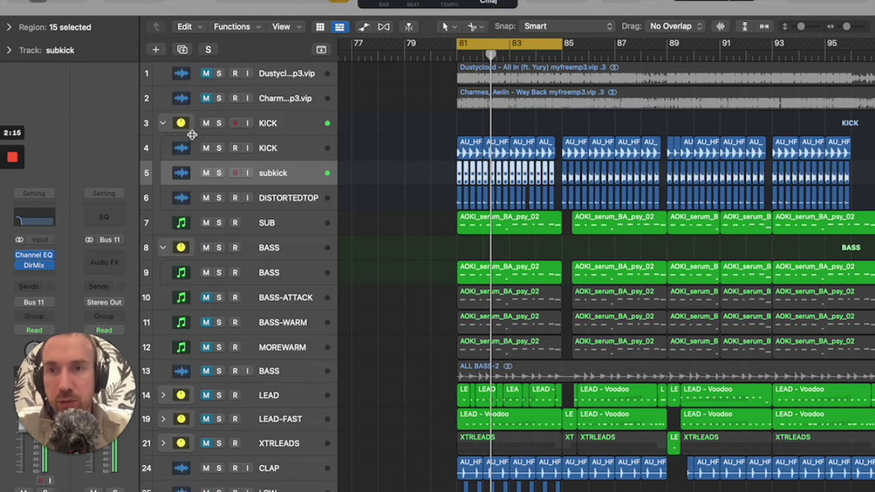
click(164, 123)
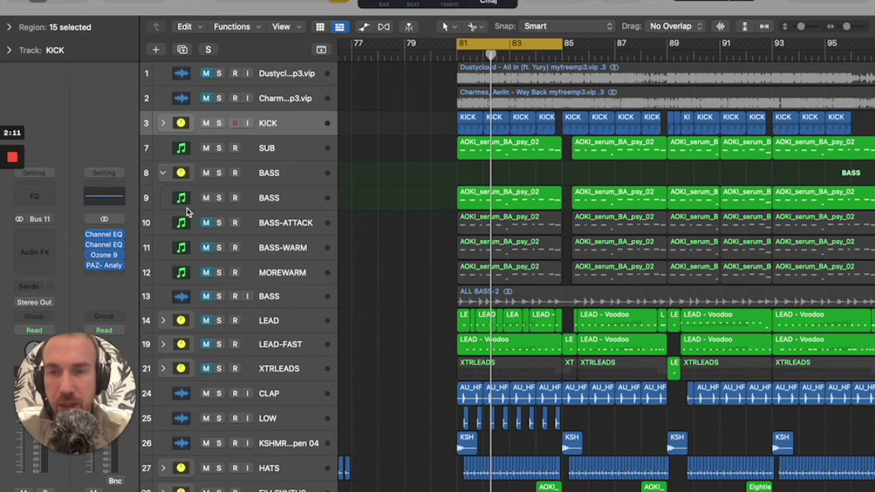
Step: Play the full mix and bypass the second Channel EQ on the Stereo Out
key(space)
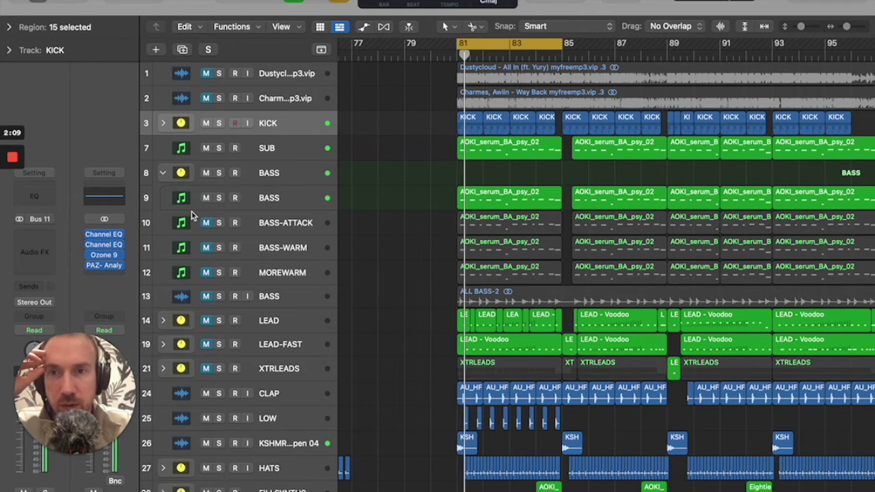
click(90, 244)
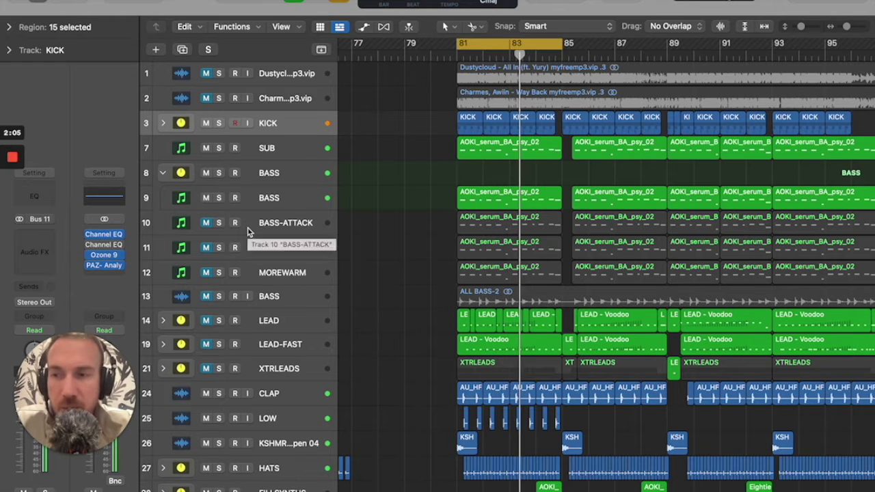
Step: Unmute the BASS-WARM, BASS-ATTACK and MOREWARM layers one by one, auditioning them in the mix
click(205, 248)
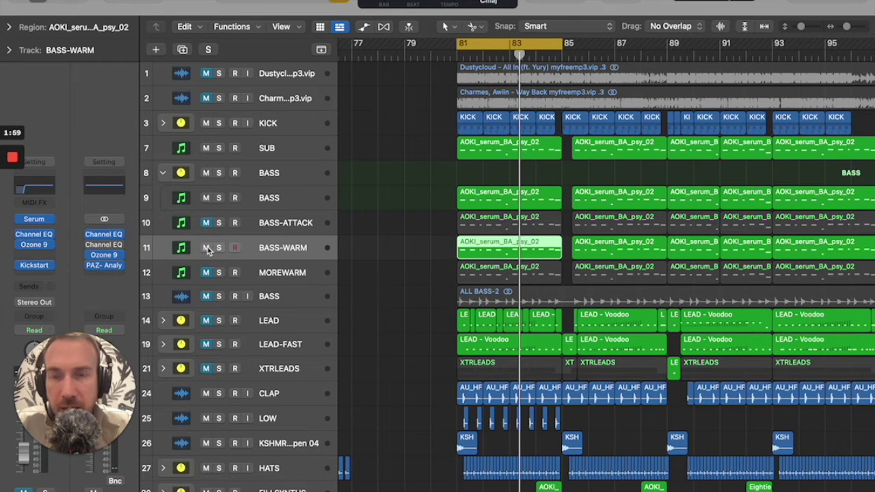
key(space)
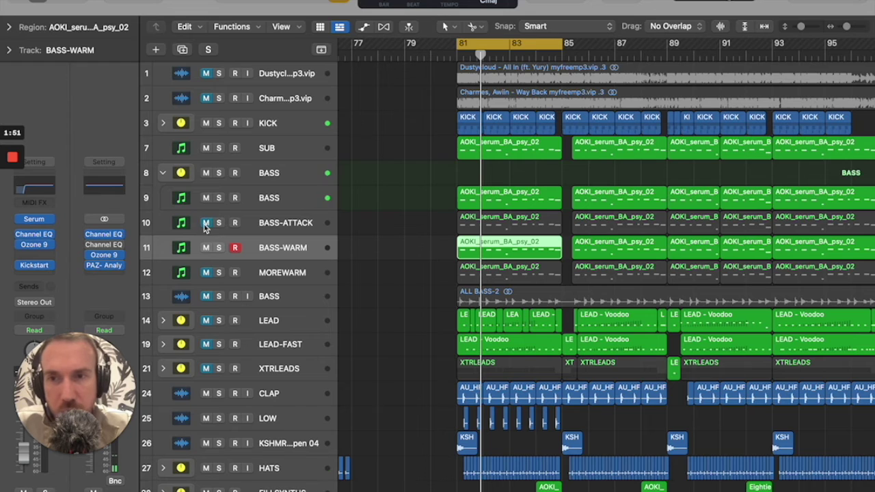
click(204, 227)
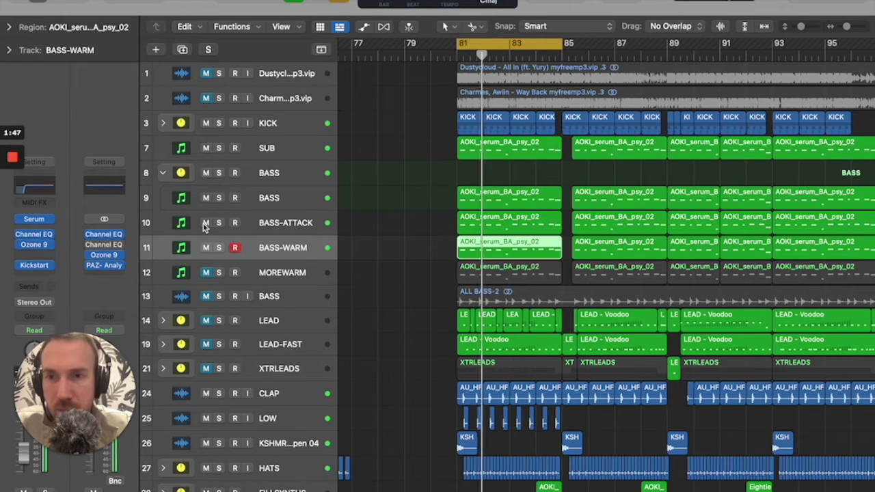
click(205, 273)
click(176, 273)
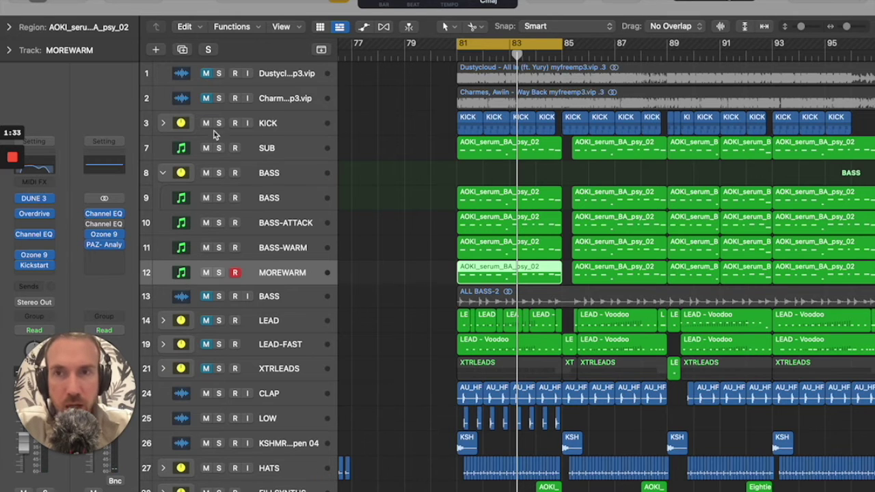
Step: Solo the Charmes, Awiin - Way Back reference track for a short comparison and release the solo
click(219, 99)
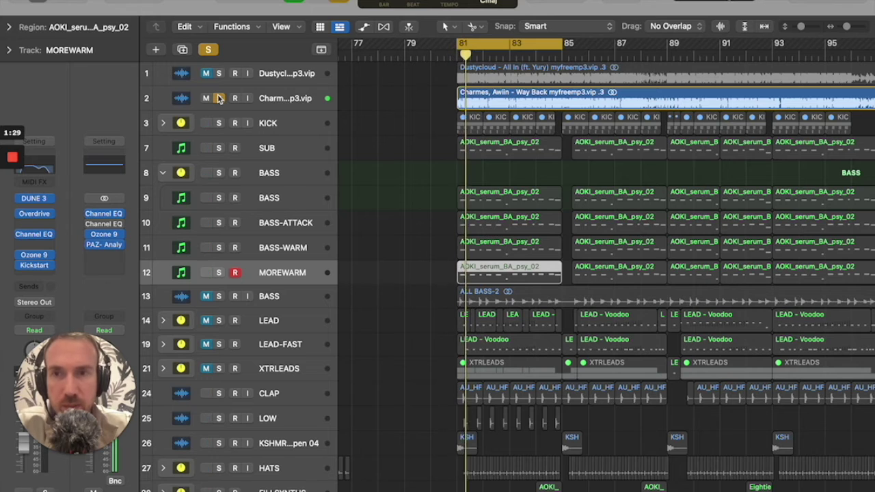
click(219, 98)
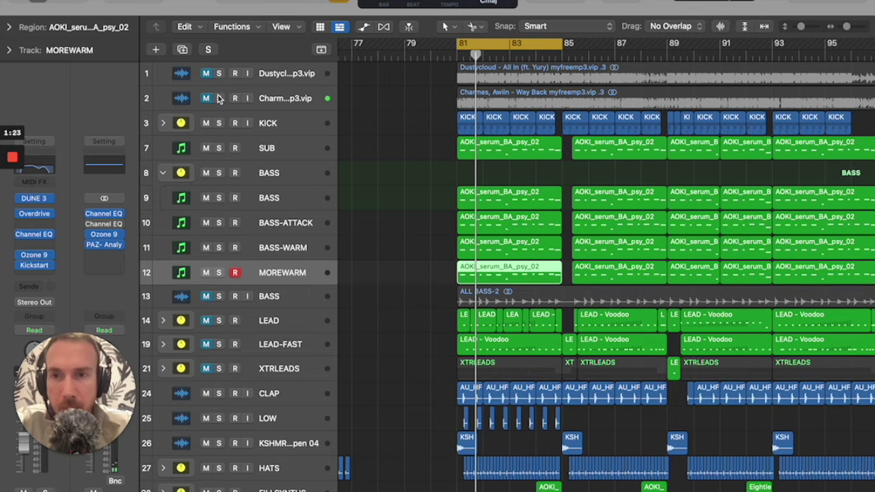
Step: Review the instrument and effect chains of the BASS-WARM layer and the BASS track inside the BASS stack
click(299, 241)
click(447, 253)
click(497, 256)
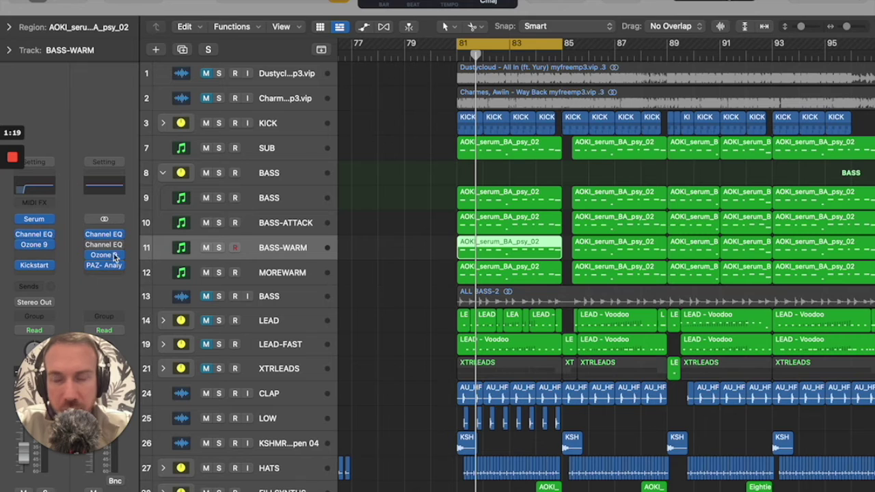
mouse_move(38, 220)
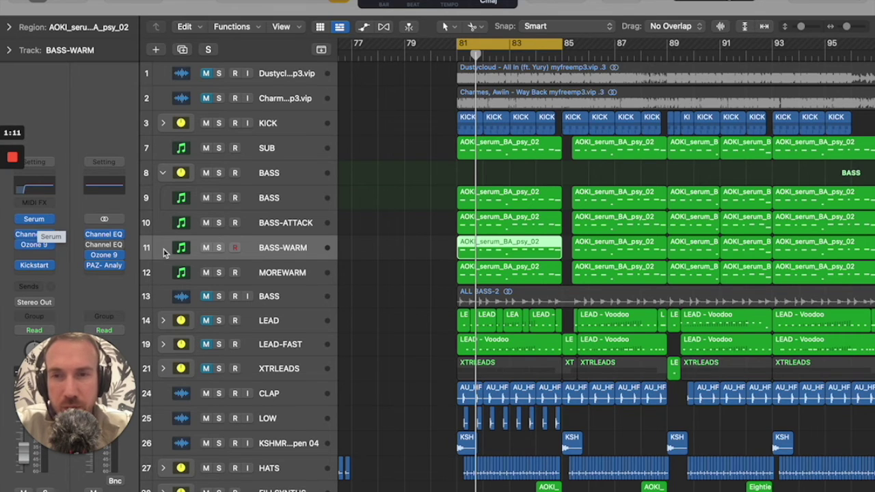
click(273, 274)
click(280, 203)
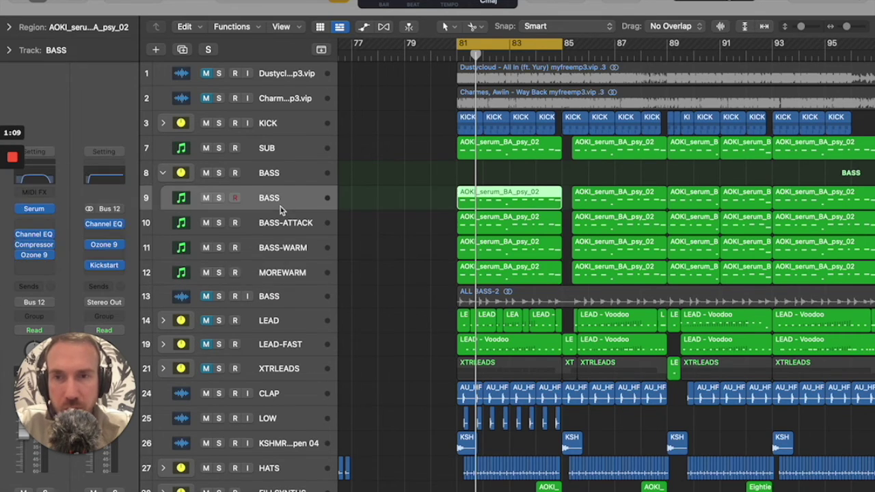
Step: Mute the BASS-ATTACK, BASS-WARM and MOREWARM layers and unmute the ALL BASS-2 audio track in their place
click(263, 298)
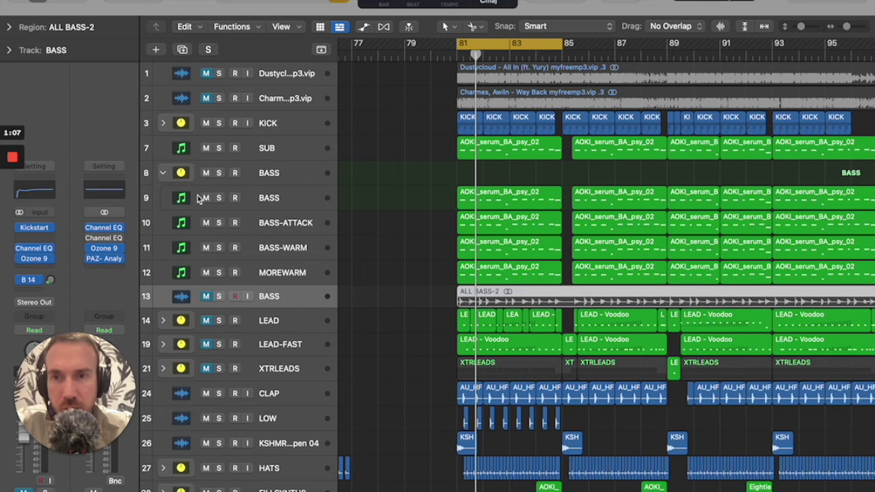
click(206, 222)
click(206, 248)
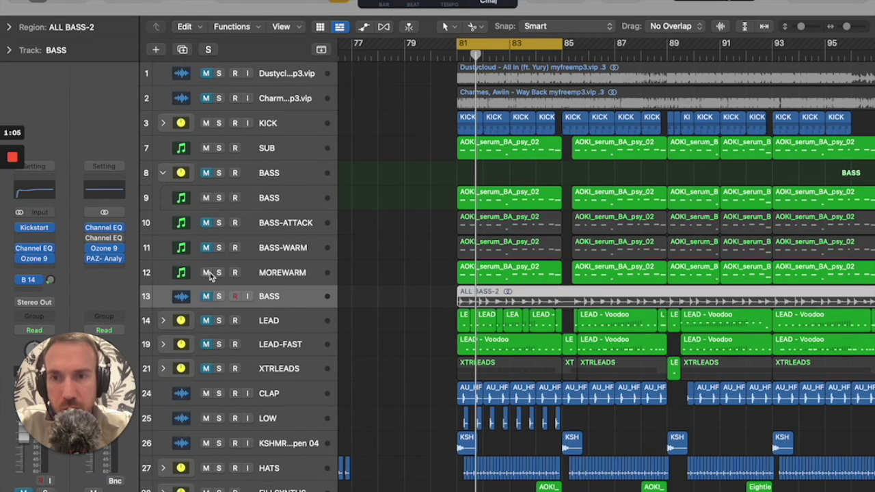
click(206, 273)
click(206, 296)
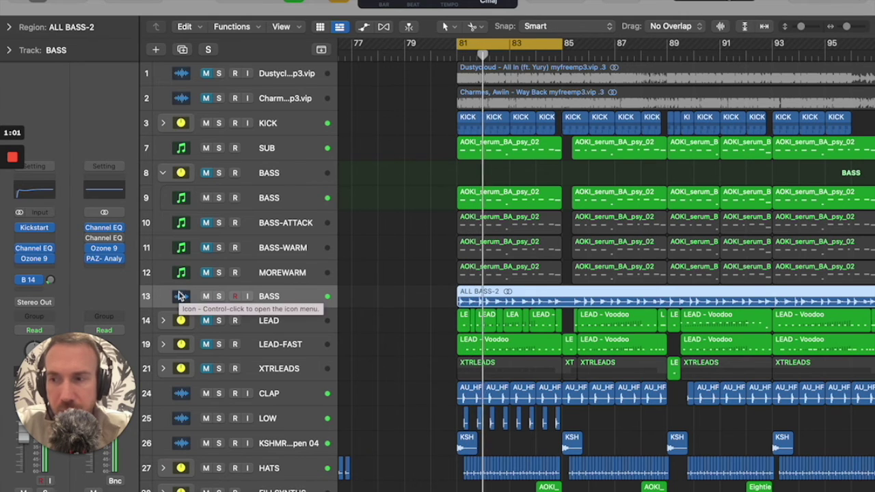
Step: Inspect the Ozone Maximizer and Channel EQ settings on the BASS audio track and close both plug-ins
click(36, 259)
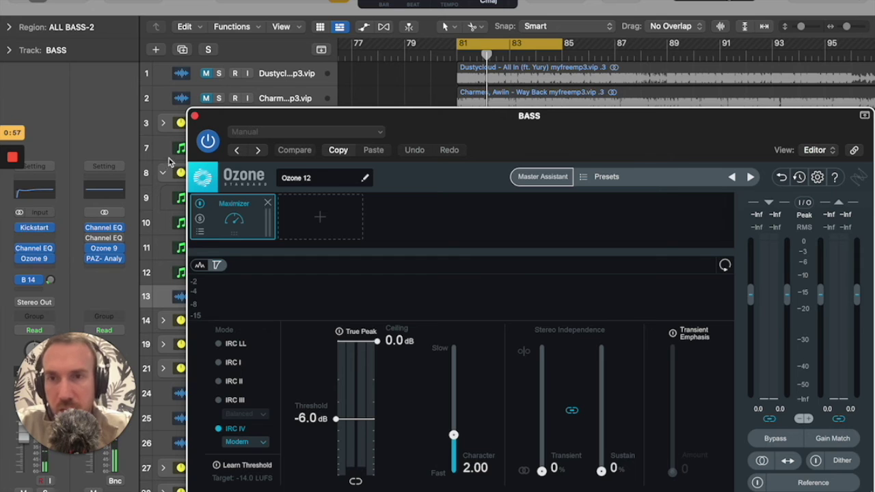
click(194, 118)
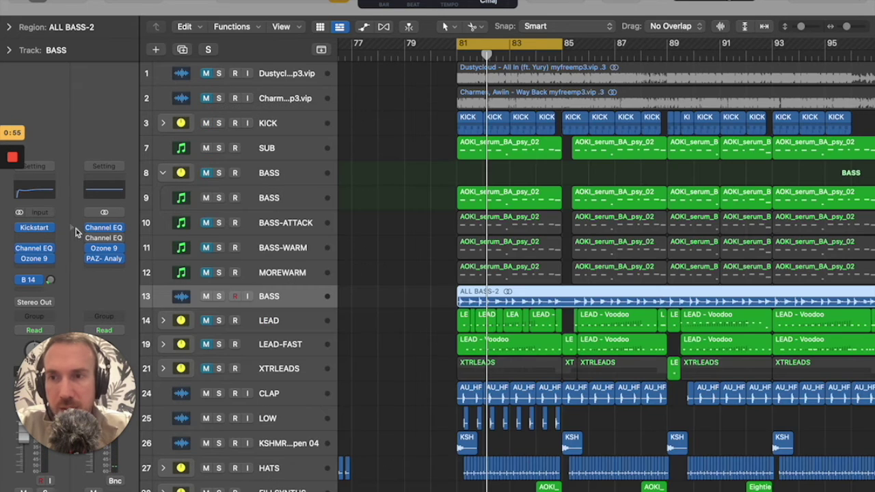
click(36, 248)
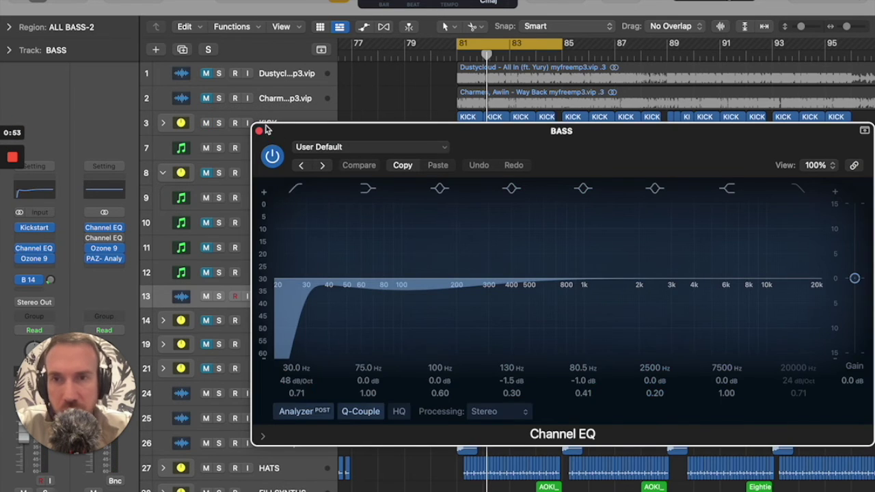
click(259, 130)
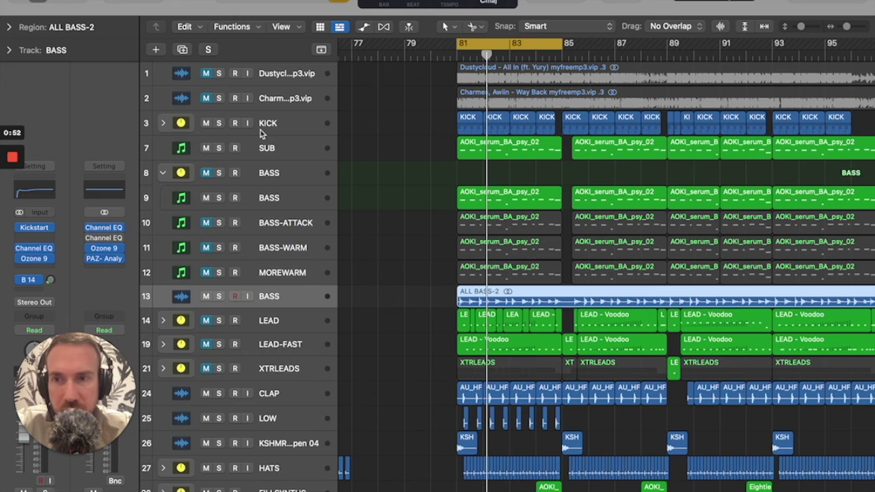
Step: Show the Bus 14 send channel of the BASS audio track, inspect its Channel EQ curve and close the plug-in
click(33, 281)
click(38, 281)
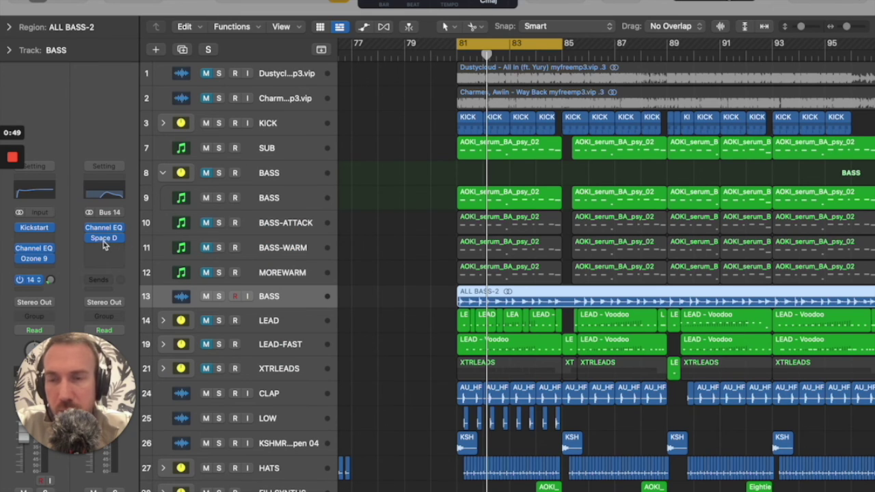
click(104, 230)
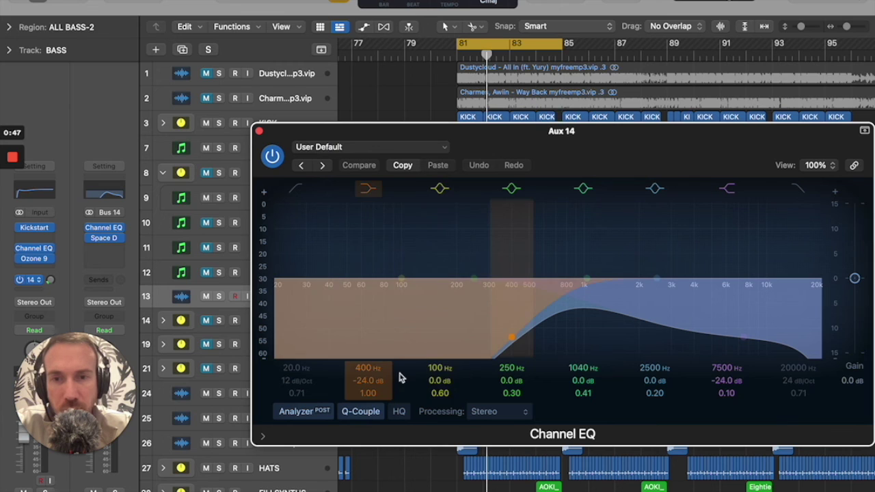
click(259, 131)
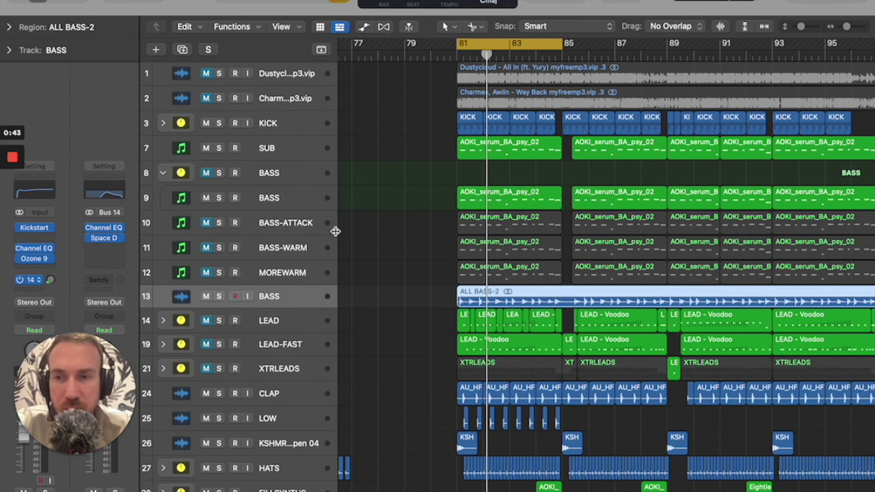
mouse_move(14, 160)
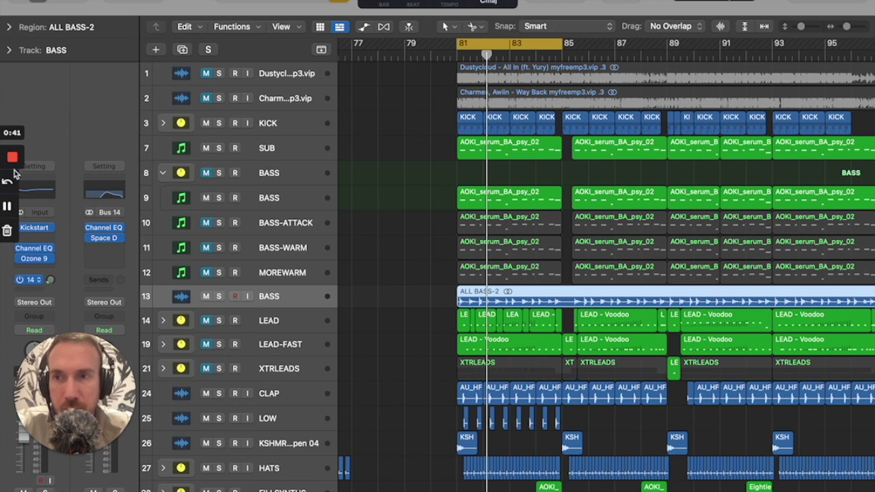